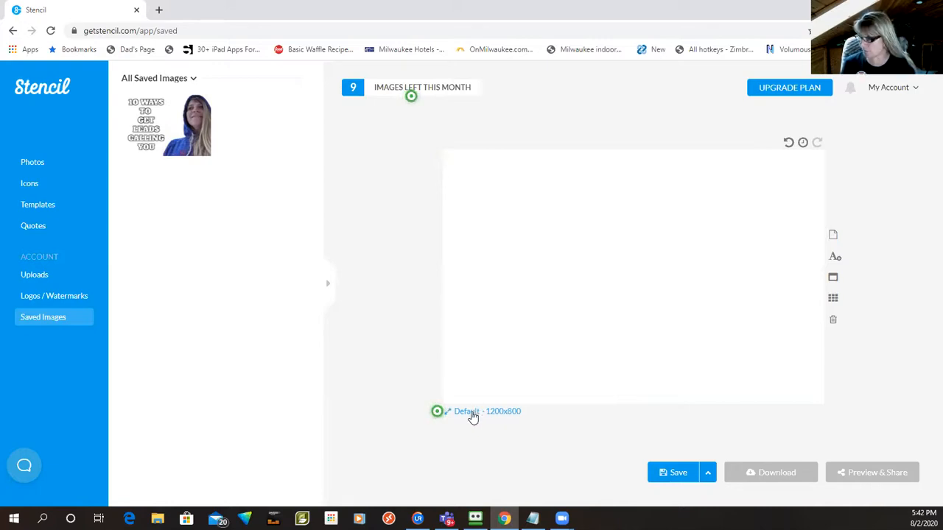
Set the canvas size to YouTube Thumbnail (1280x720) and add the uploaded portrait of the woman in the blue hoodie.
left_click(472, 414)
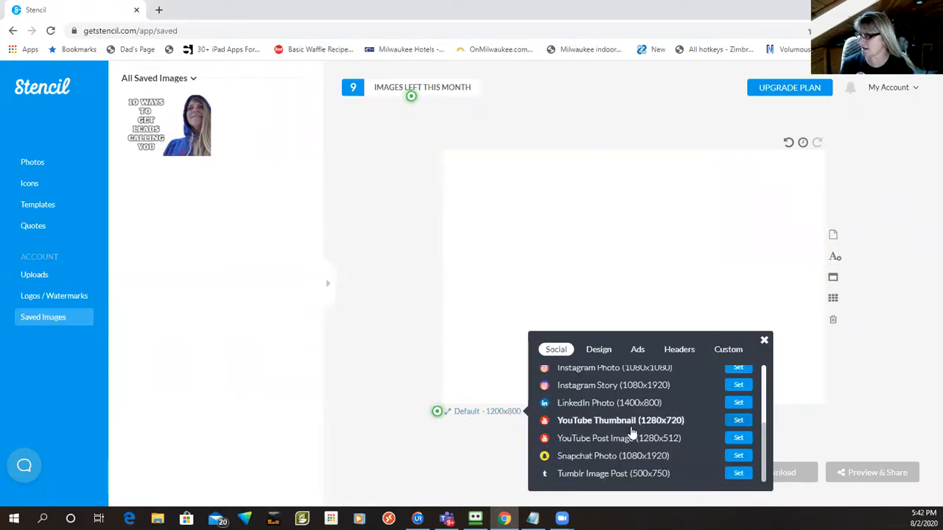
left_click(737, 420)
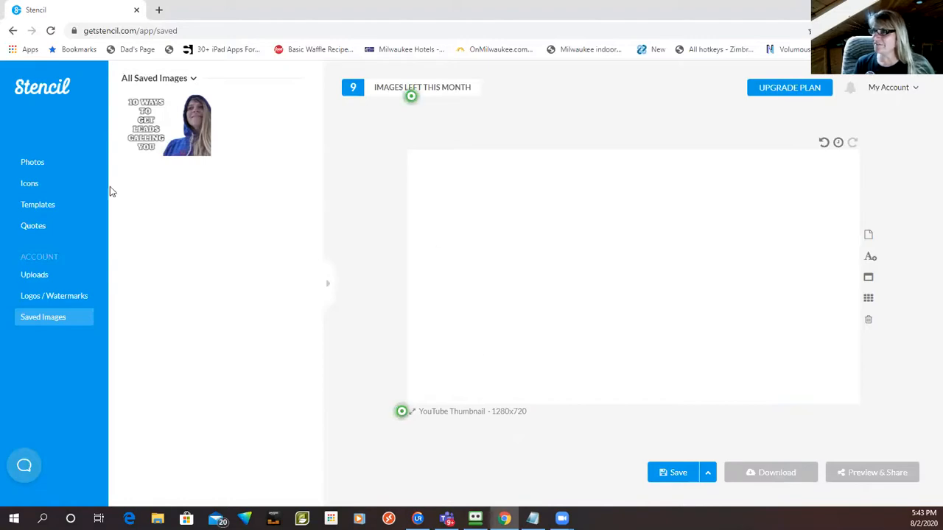
left_click(38, 278)
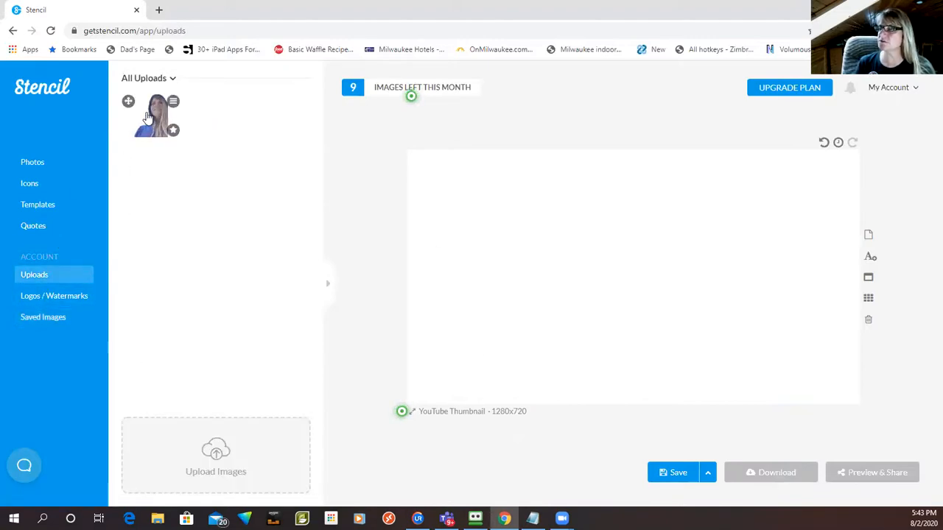
left_click(152, 123)
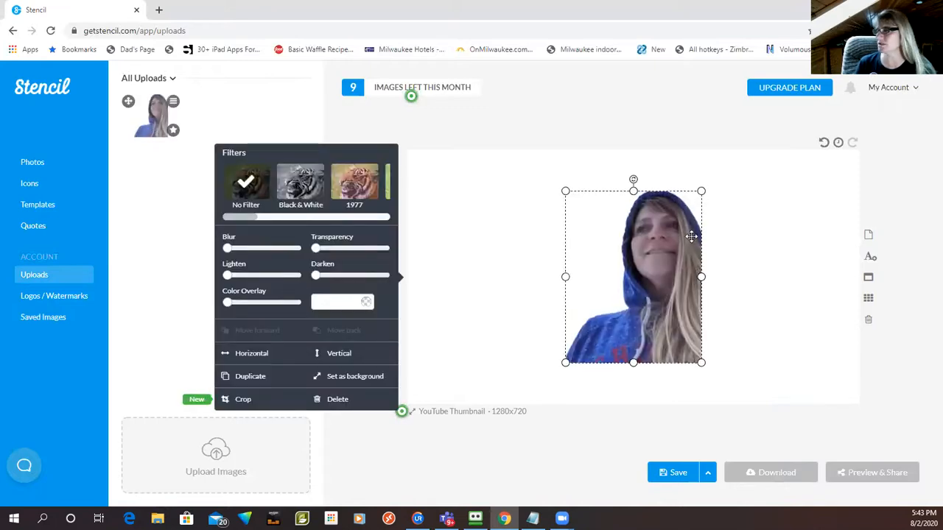
Enlarge the portrait to nearly the full canvas height and align it with the canvas's right and bottom edges.
left_click_drag(609, 248, 781, 314)
left_click_drag(726, 239, 634, 178)
left_click(553, 287)
left_click(764, 302)
left_click_drag(764, 302, 756, 301)
left_click(573, 351)
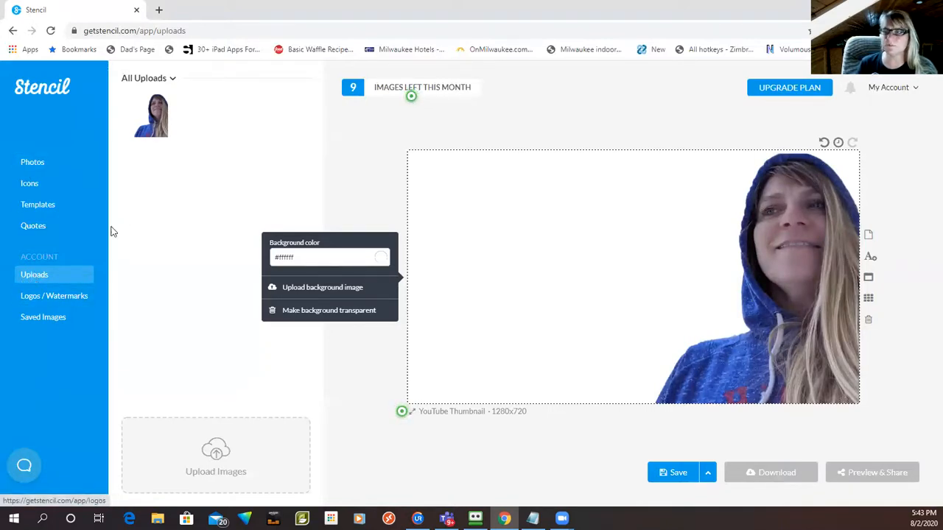
Browse the featured royalty-free photos and search the photo library for "Cat".
mouse_move(156, 111)
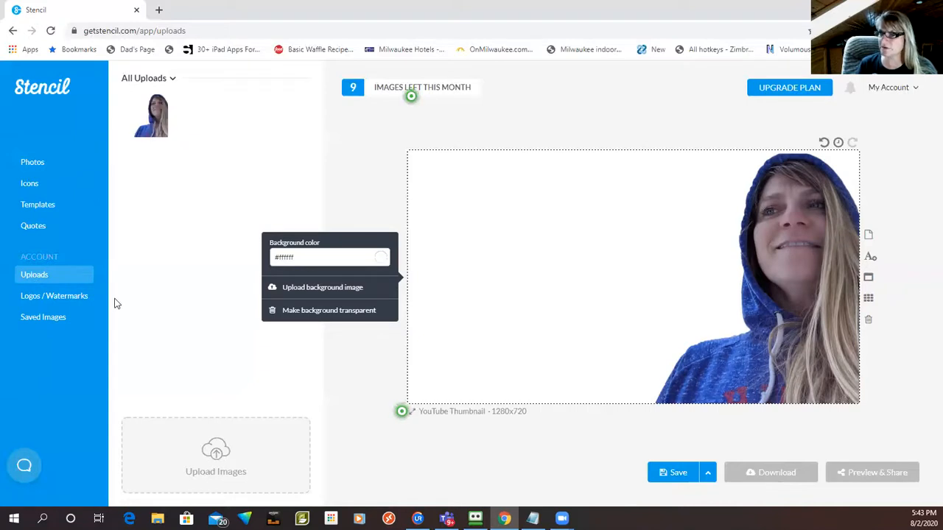
left_click(38, 165)
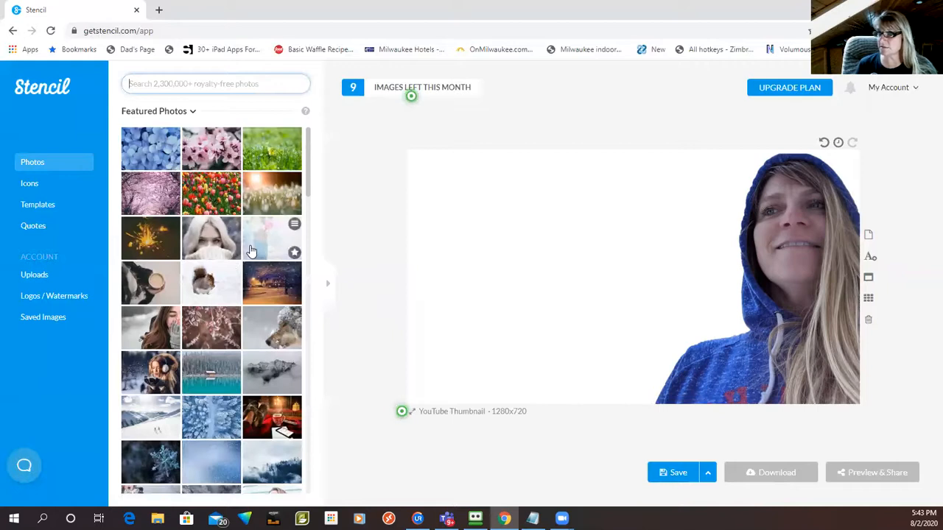
scroll(250, 251, "down", 15)
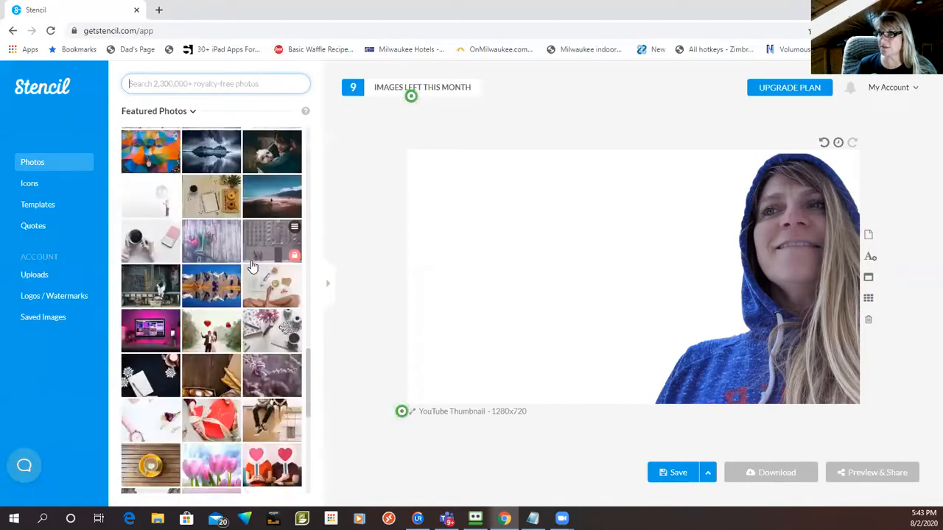
left_click(181, 82)
type("Cat")
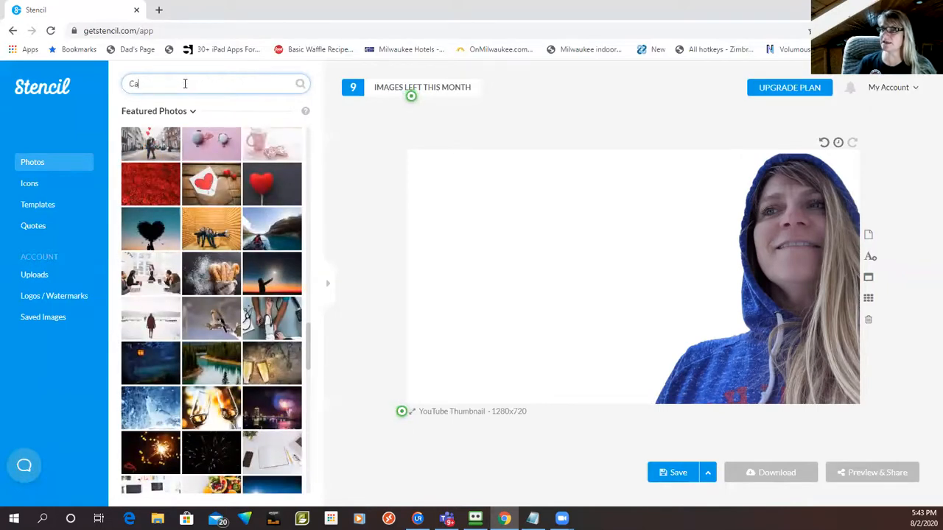
key("Return")
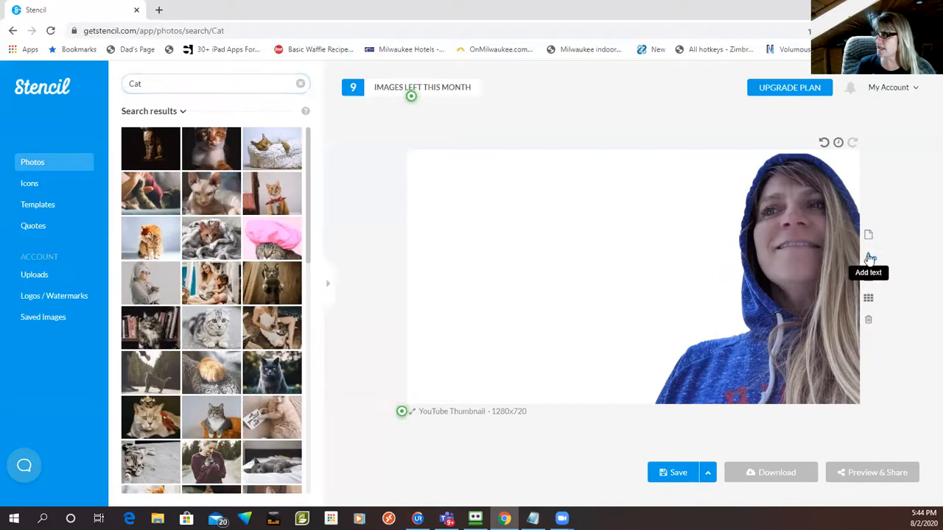
Add a text box in the upper-left area of the canvas and set its font to Impact.
left_click(870, 258)
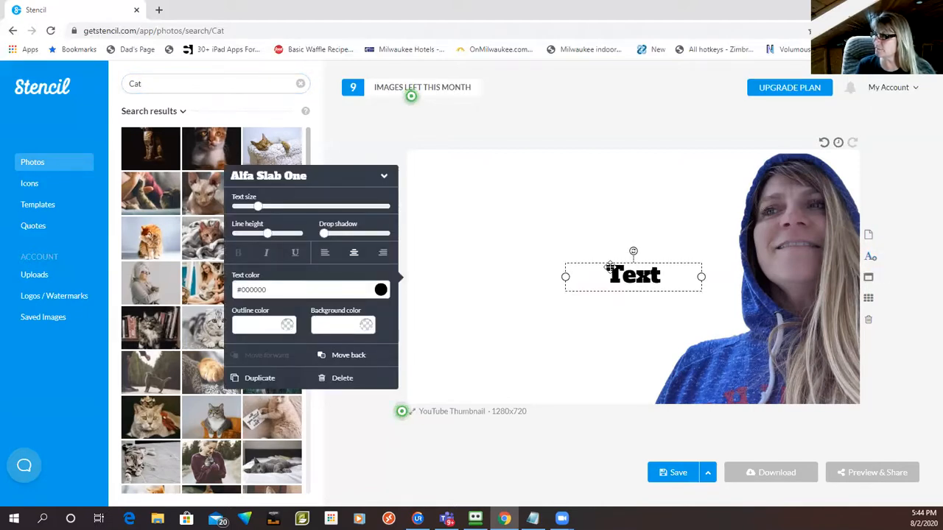
left_click_drag(610, 263, 472, 186)
left_click(545, 193)
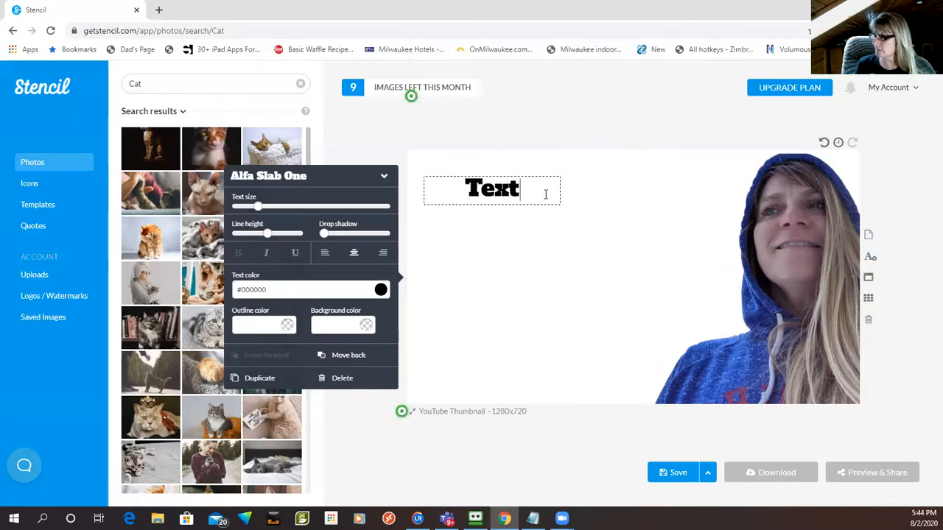
left_click(339, 179)
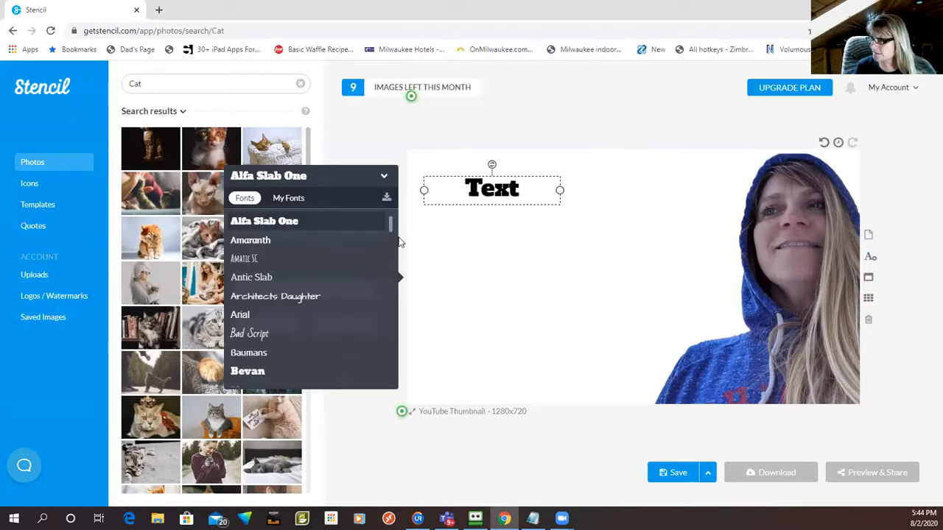
left_click_drag(389, 224, 378, 283)
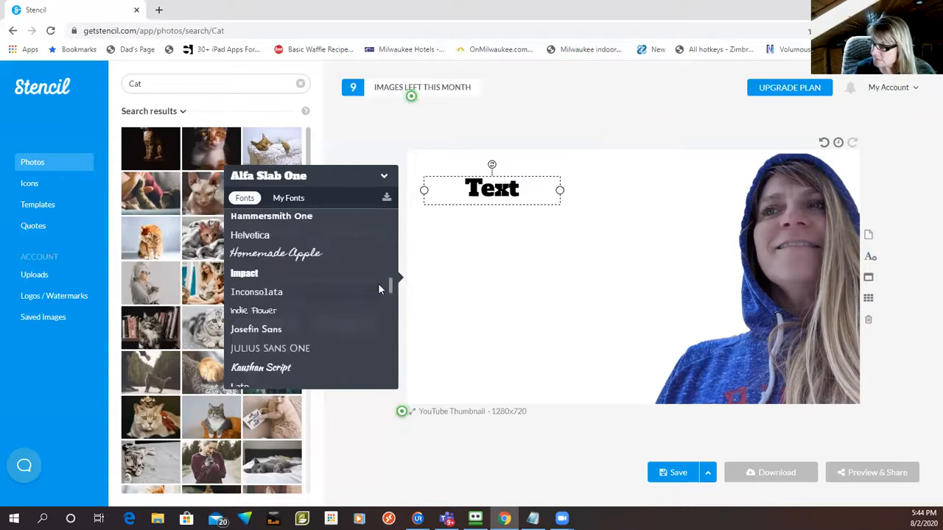
left_click(271, 273)
Replace the placeholder text with "How To Create / YouTube / Thumbnails / Using / Stencil" on five lines.
left_click(499, 189)
double_click(499, 189)
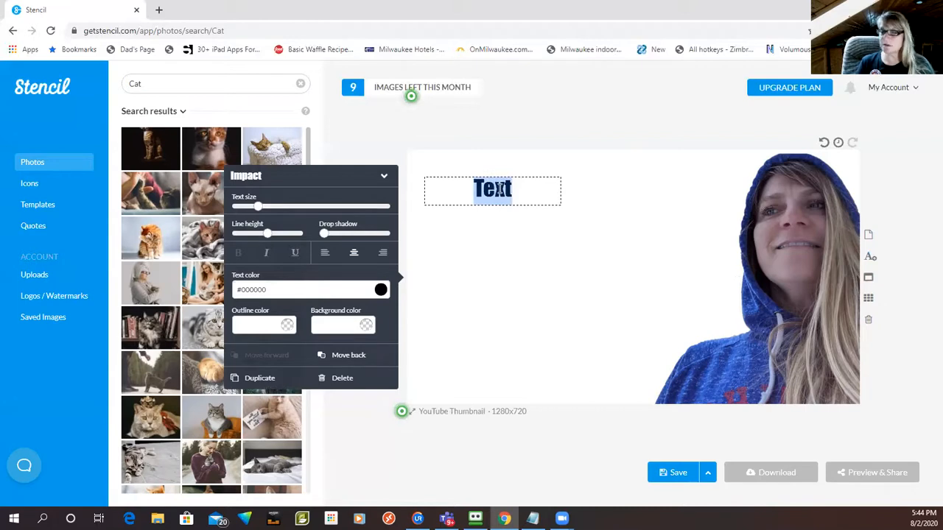
type("How")
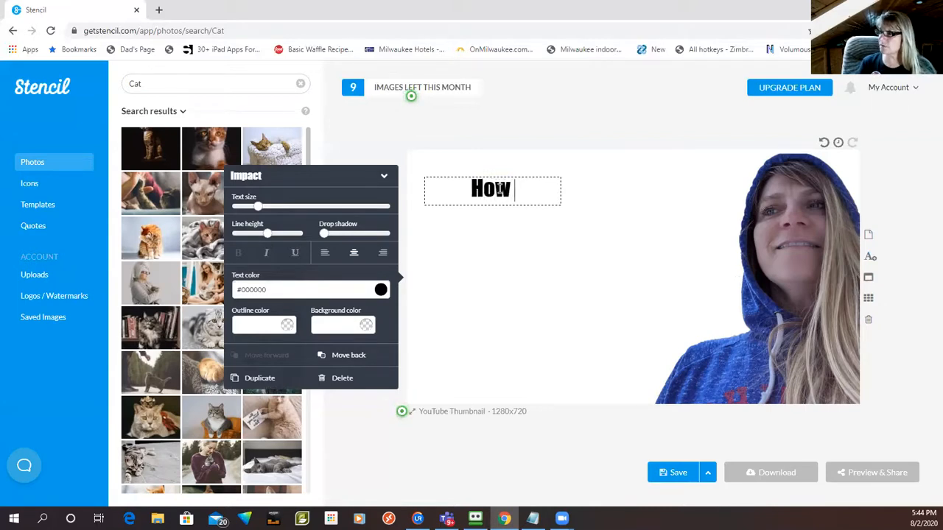
type(" To Create")
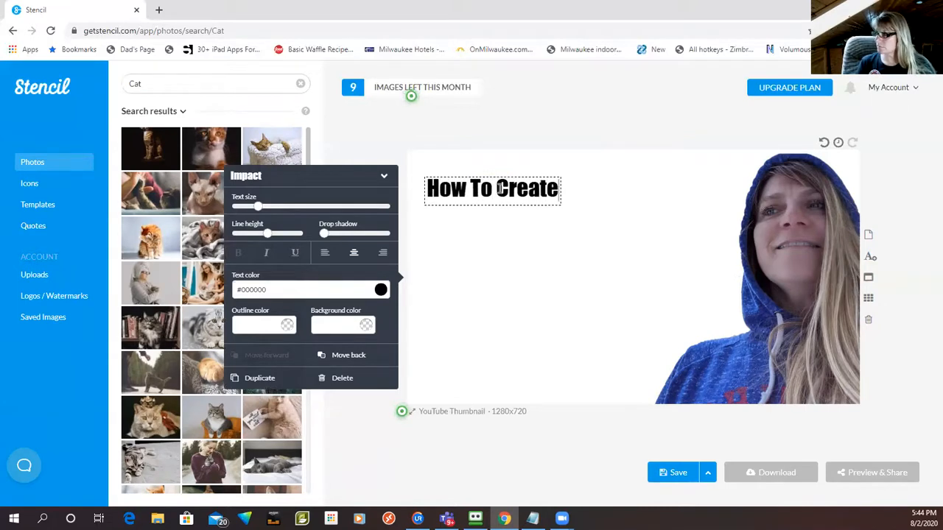
key("Return")
type("YouTube")
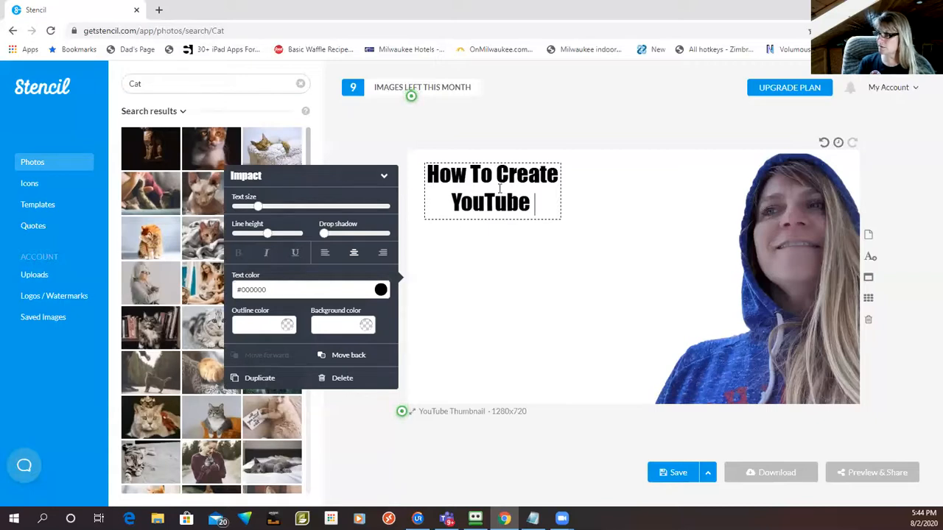
key("Return")
type("Thumbnails")
key("Return")
type("Using")
key("Return")
type("Stencil")
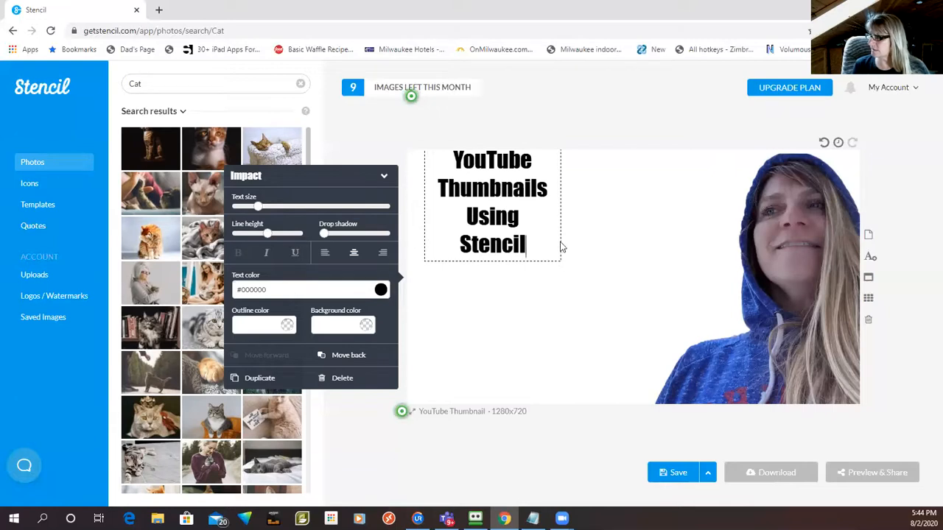
left_click(598, 247)
Center the title vertically beside the portrait in a wider text box, and enlarge the text to fill that space.
left_click(529, 216)
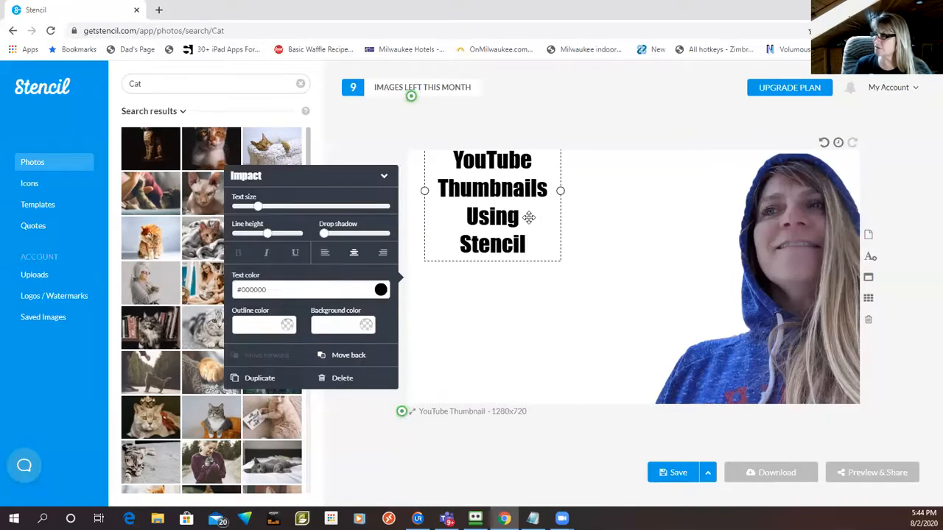
mouse_move(533, 246)
left_mouse_down()
mouse_move(536, 275)
mouse_move(522, 256)
left_mouse_up()
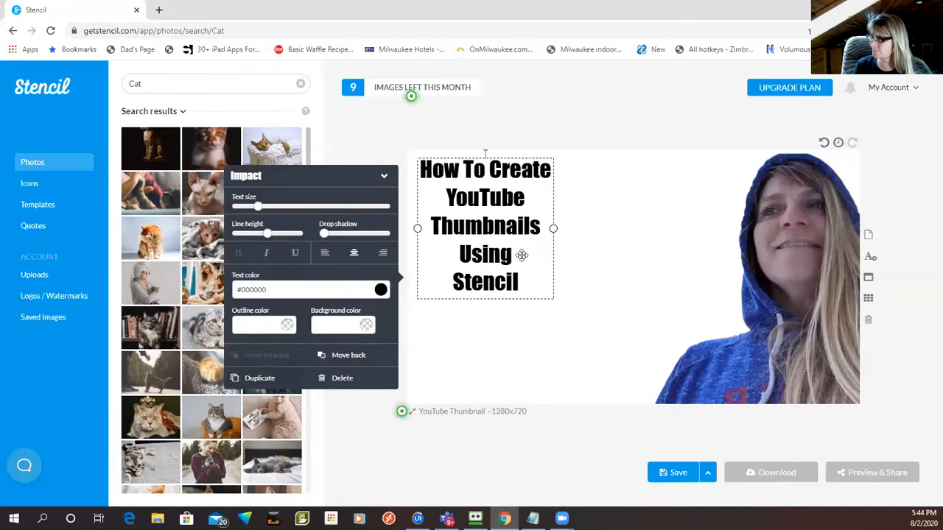
left_click_drag(553, 228, 623, 309)
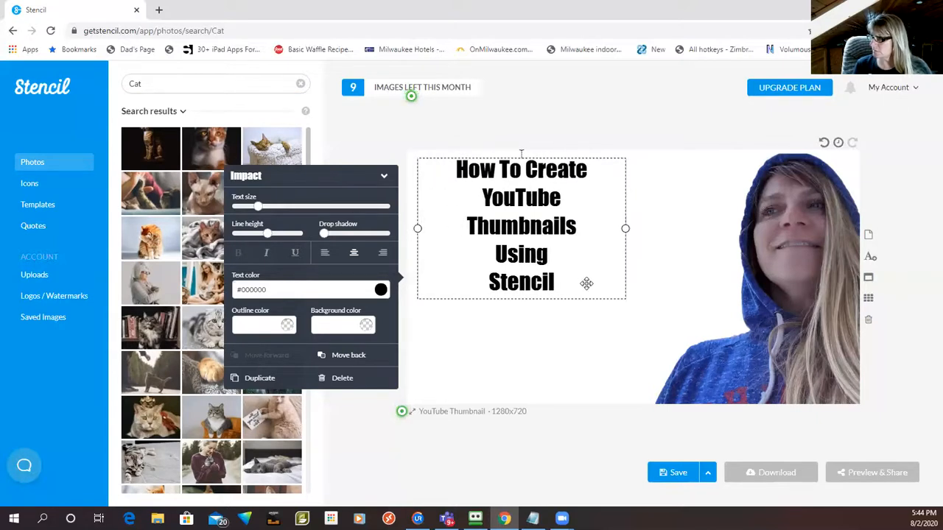
left_click_drag(585, 265, 583, 316)
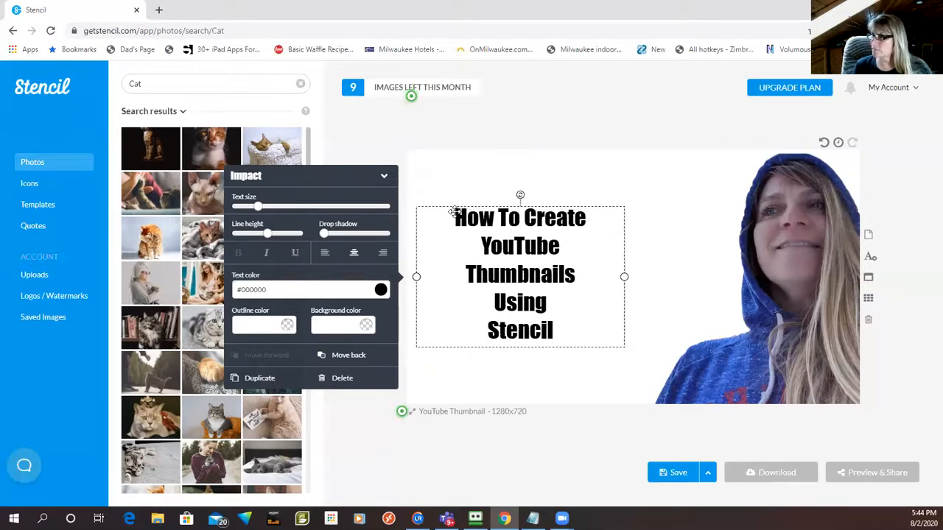
left_click(270, 210)
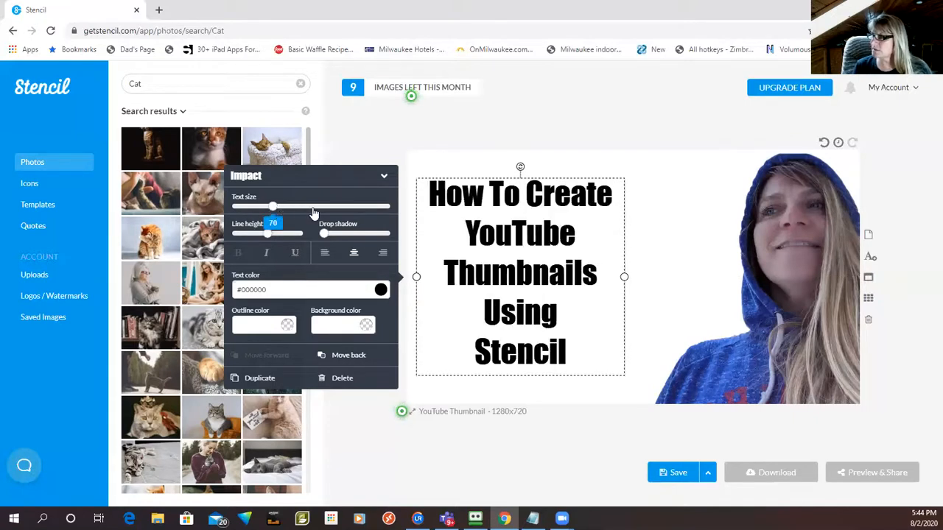
left_click_drag(313, 212, 280, 207)
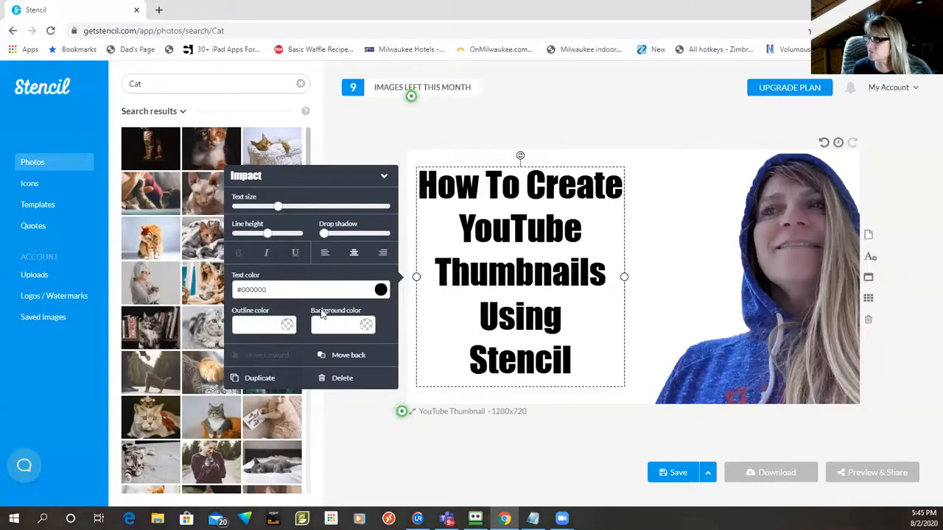
Give the title text a near-black outline (#0a0909) and an off-white text color (#faf7f7).
left_click(380, 290)
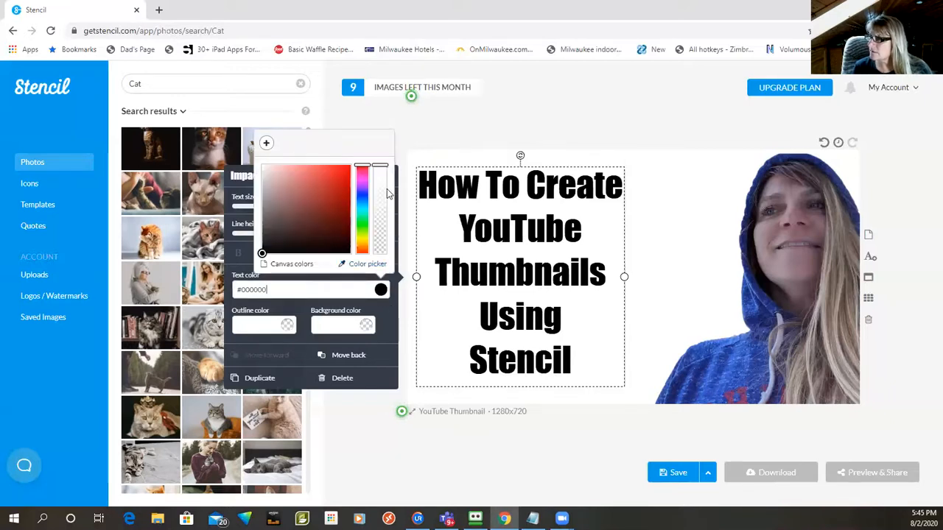
left_click(288, 325)
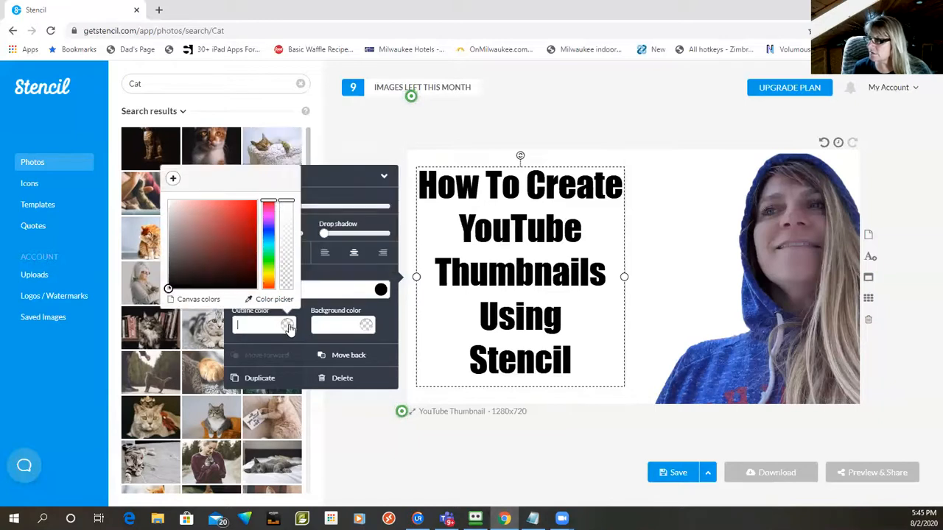
left_click(176, 285)
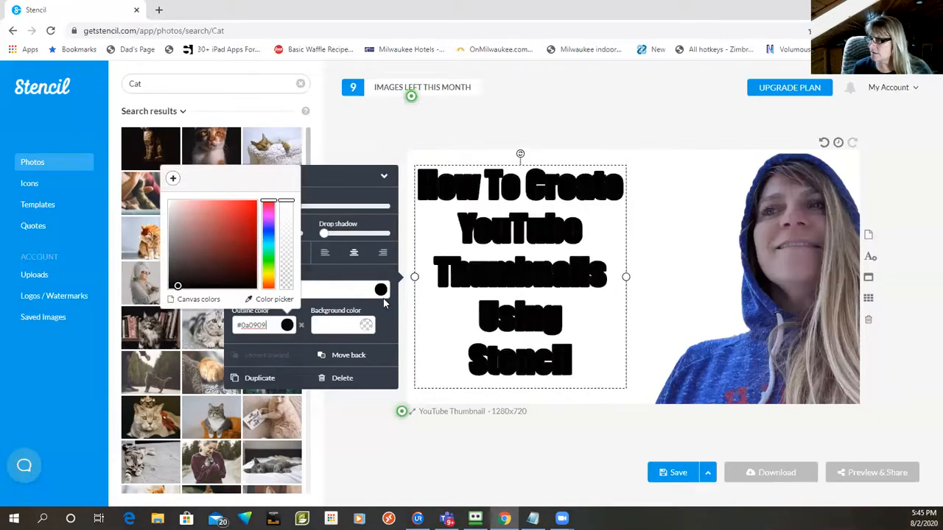
left_click(380, 290)
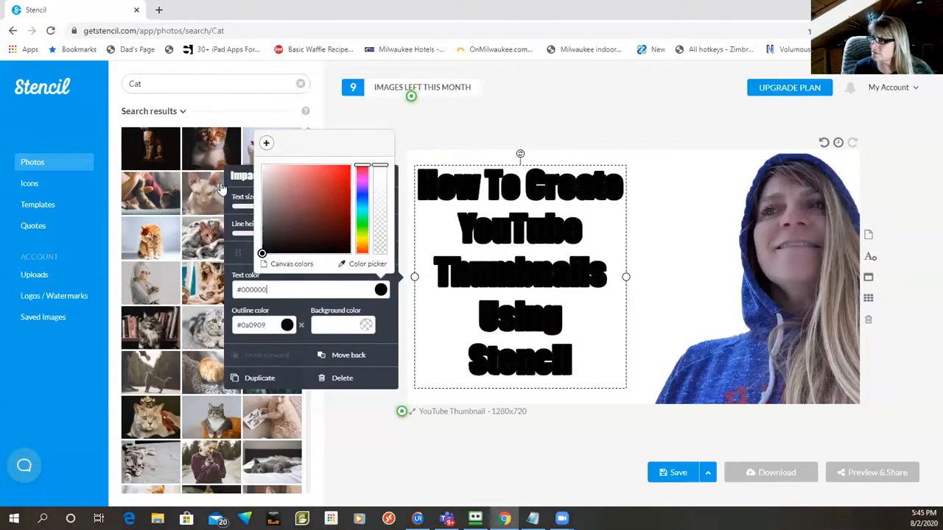
left_click(262, 166)
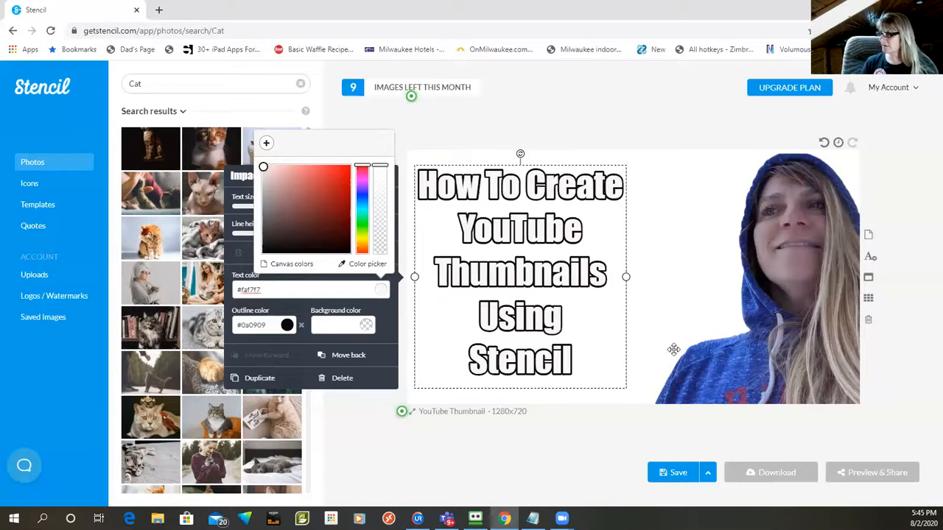
left_click(665, 314)
Deselect the canvas and save the finished thumbnail to the saved images.
left_click(629, 167)
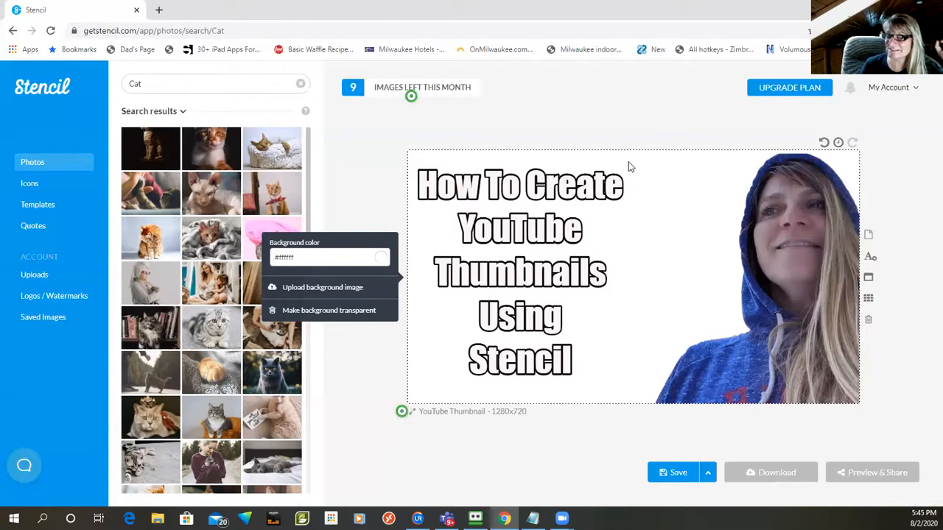
left_click(680, 141)
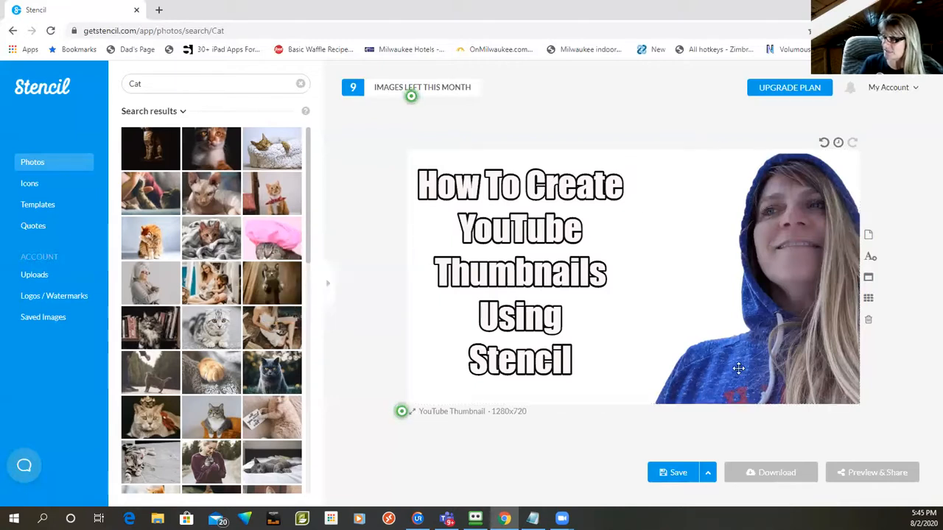
left_click(677, 475)
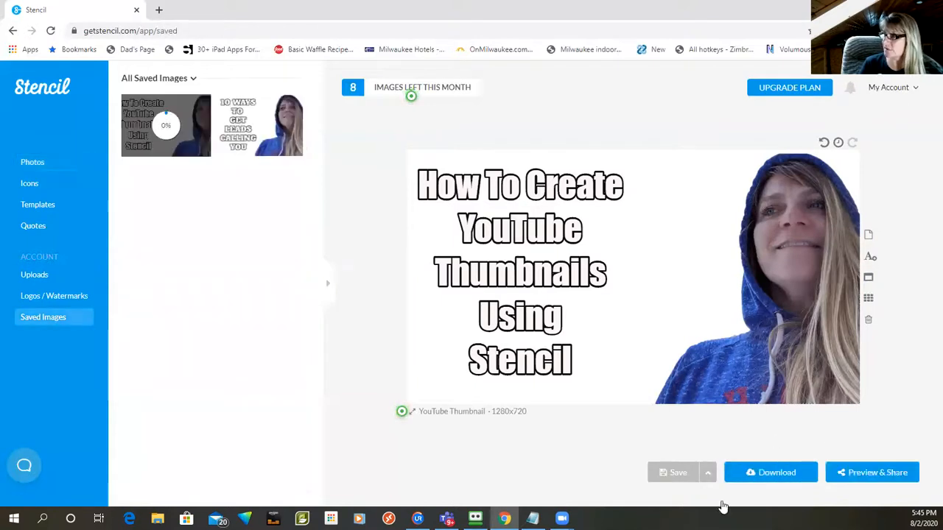